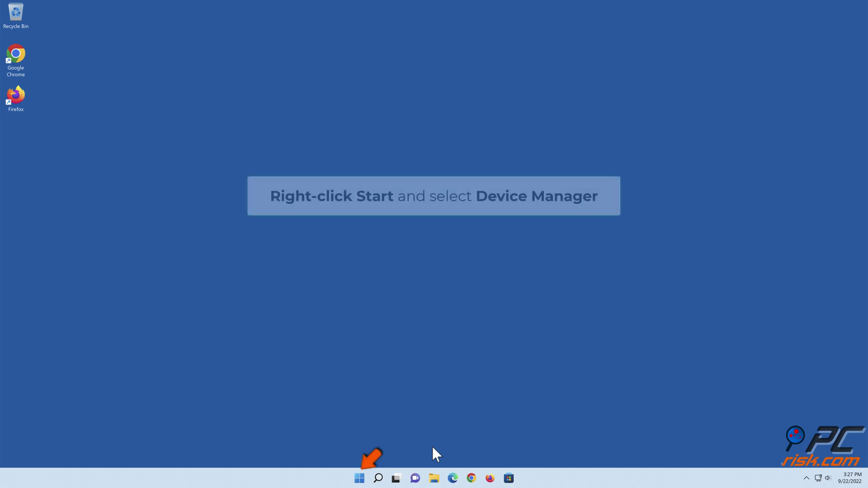
# Open Device Manager and automatically search for a newer USB Root Hub driver
pyautogui.rightClick(361, 478)
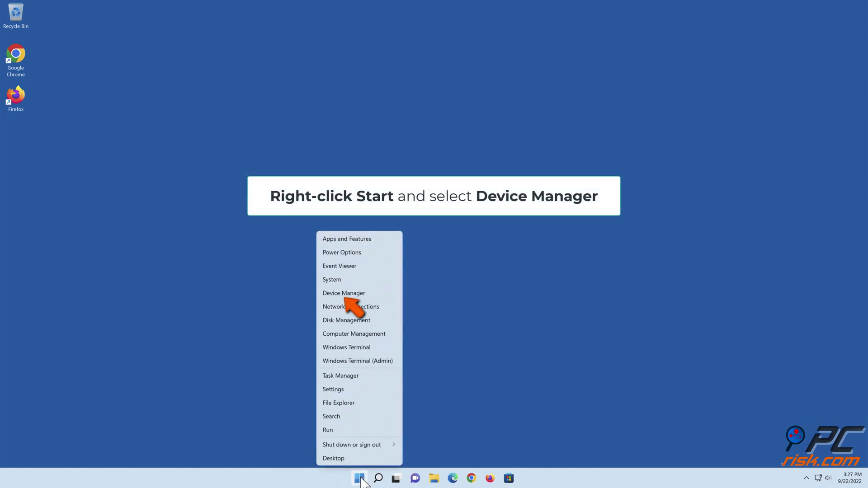
pyautogui.click(340, 295)
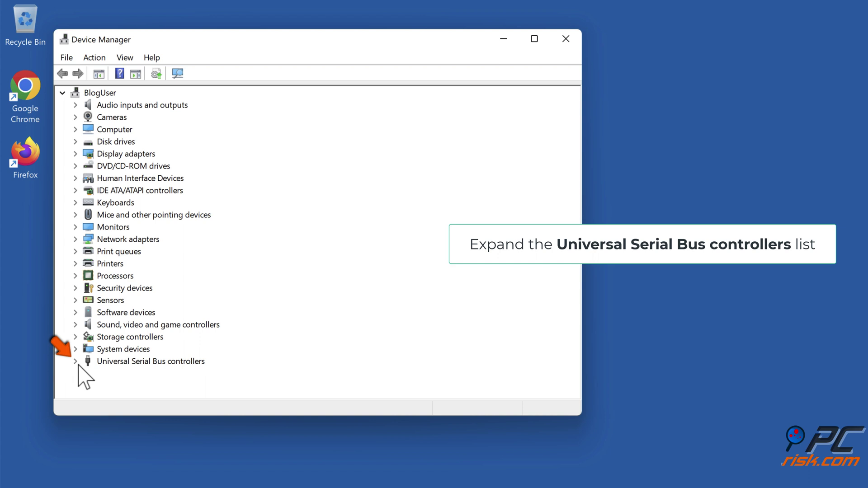
pyautogui.click(76, 362)
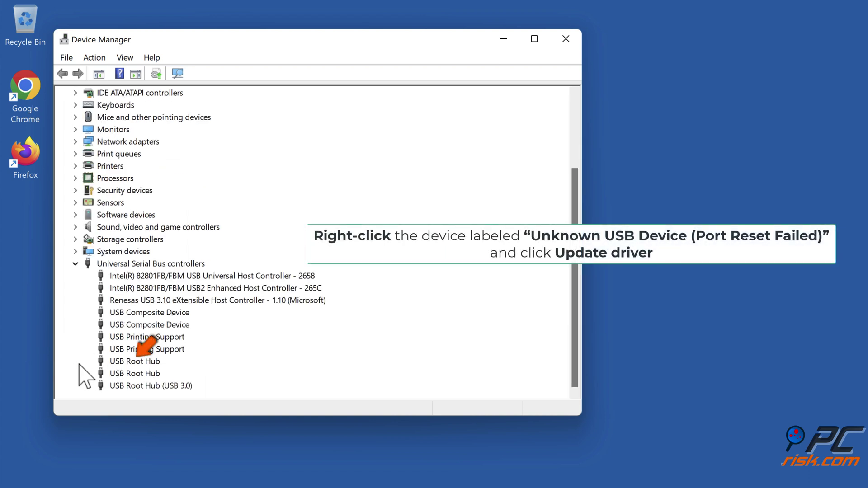
pyautogui.rightClick(139, 367)
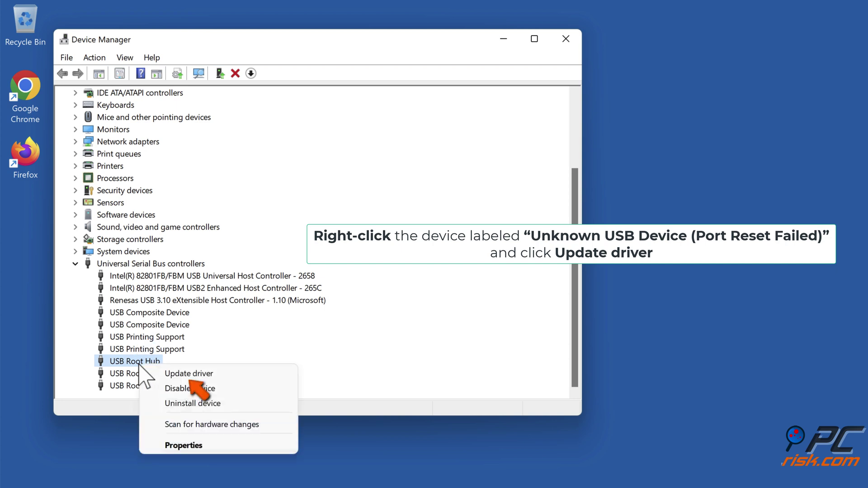
pyautogui.click(192, 373)
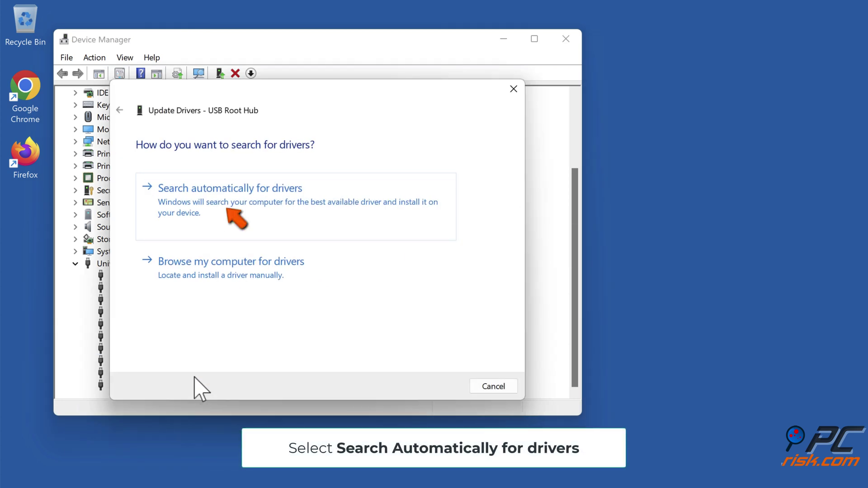
pyautogui.click(229, 212)
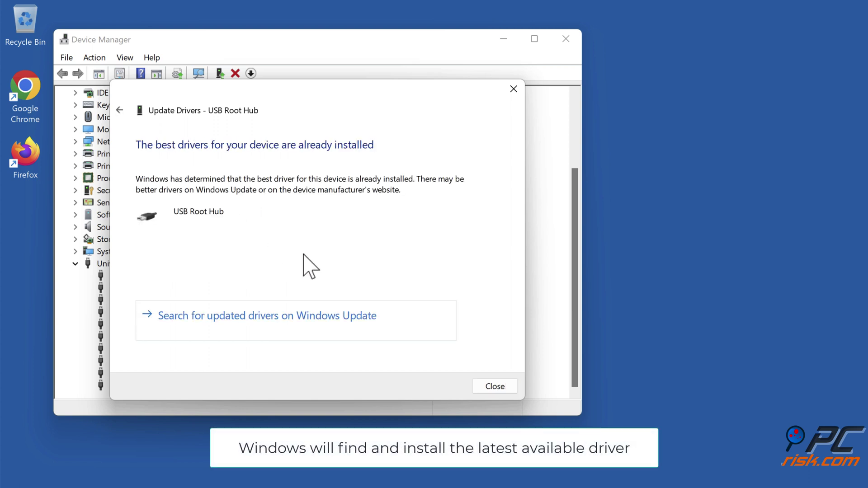
# Dismiss the driver result, then uninstall the USB Root Hub device and confirm the removal
pyautogui.click(494, 390)
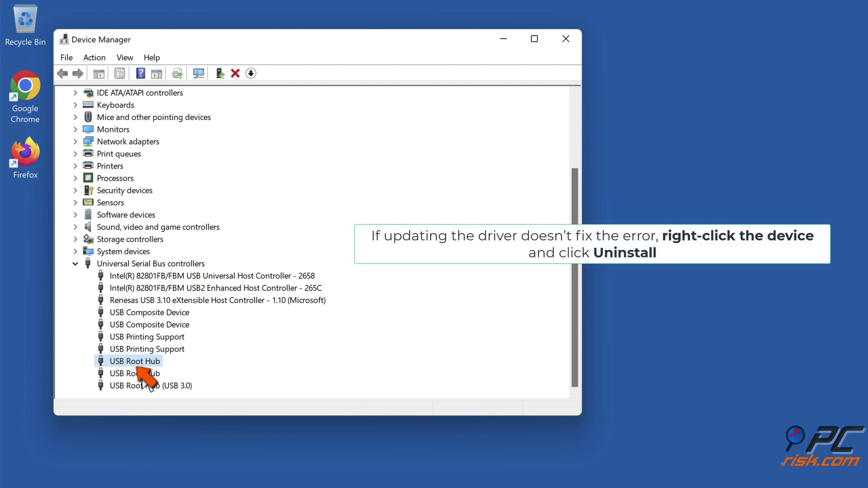
pyautogui.rightClick(143, 364)
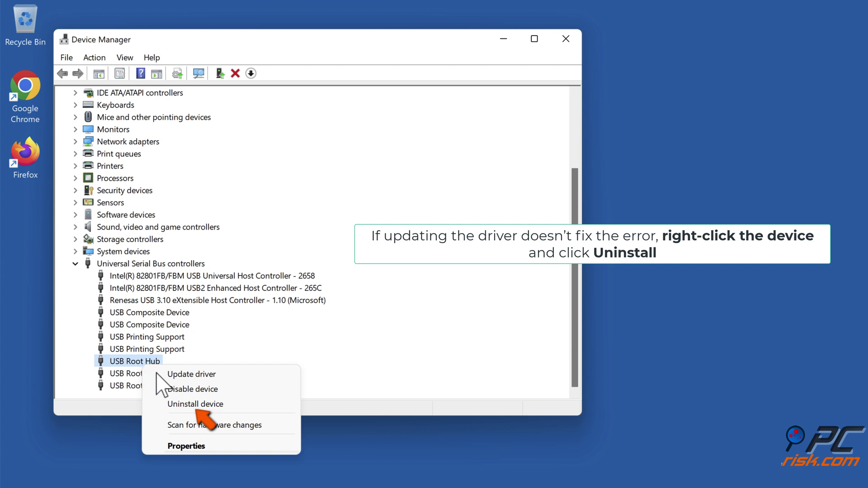
pyautogui.click(199, 404)
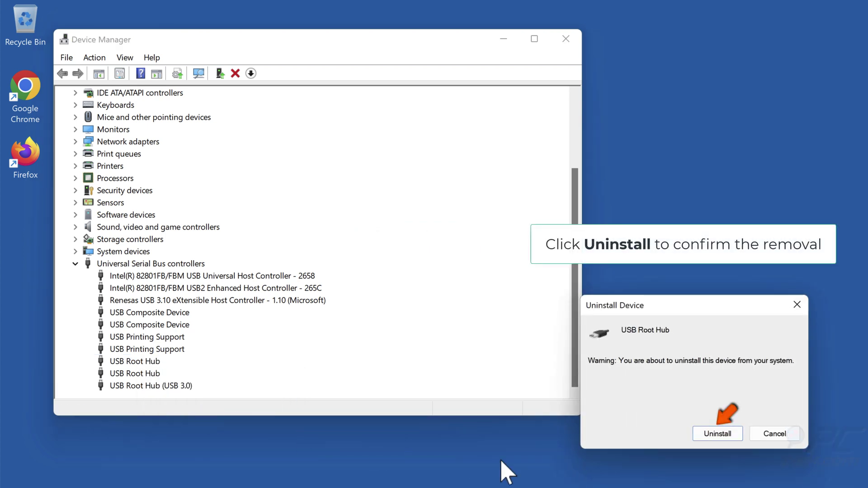
pyautogui.click(726, 435)
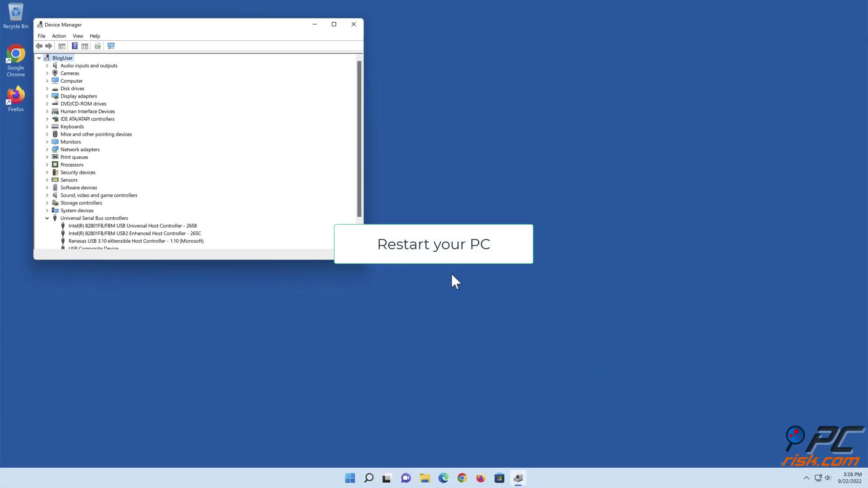
# Close Device Manager and restart Windows from the Start menu
pyautogui.click(353, 24)
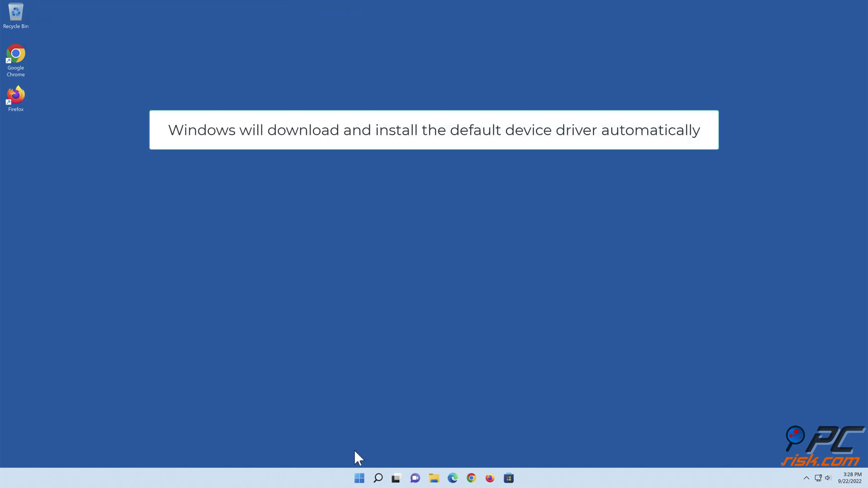
pyautogui.click(359, 480)
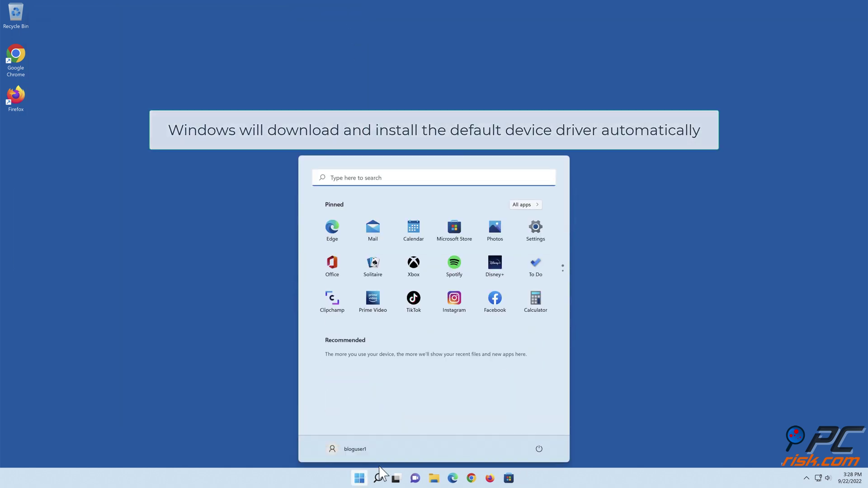
pyautogui.click(540, 450)
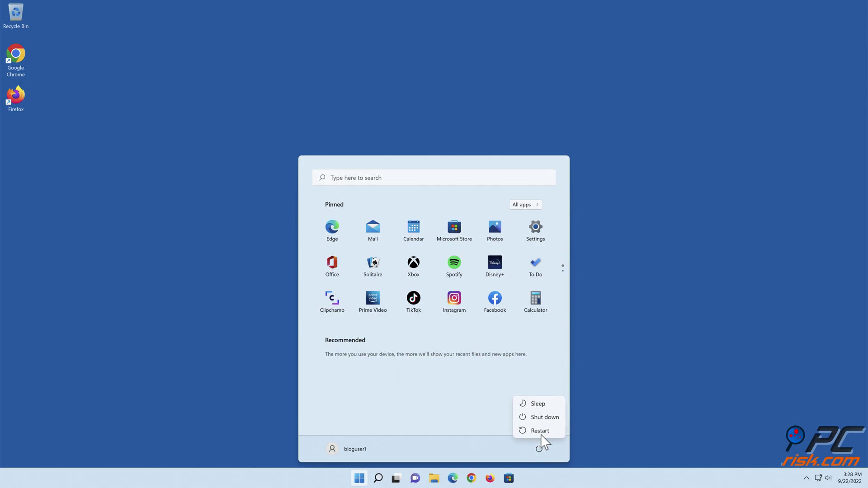
pyautogui.click(536, 432)
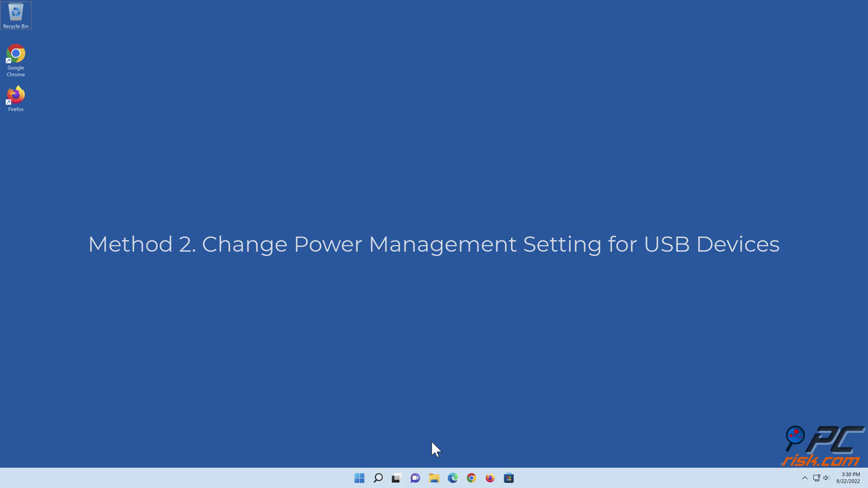
# Open Device Manager and expand Universal Serial Bus controllers
pyautogui.rightClick(363, 477)
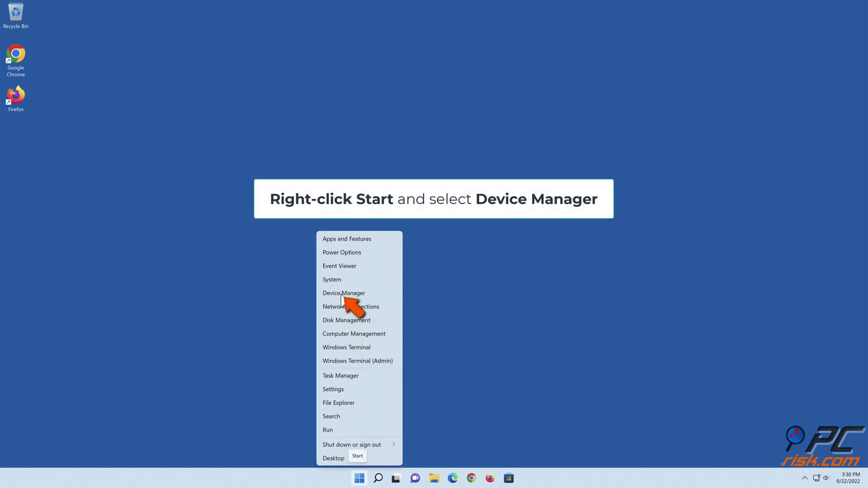
pyautogui.click(341, 294)
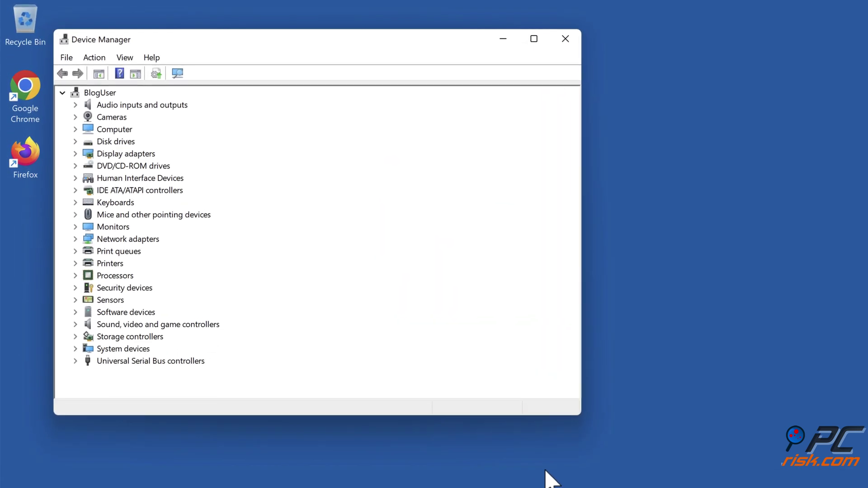
pyautogui.click(74, 362)
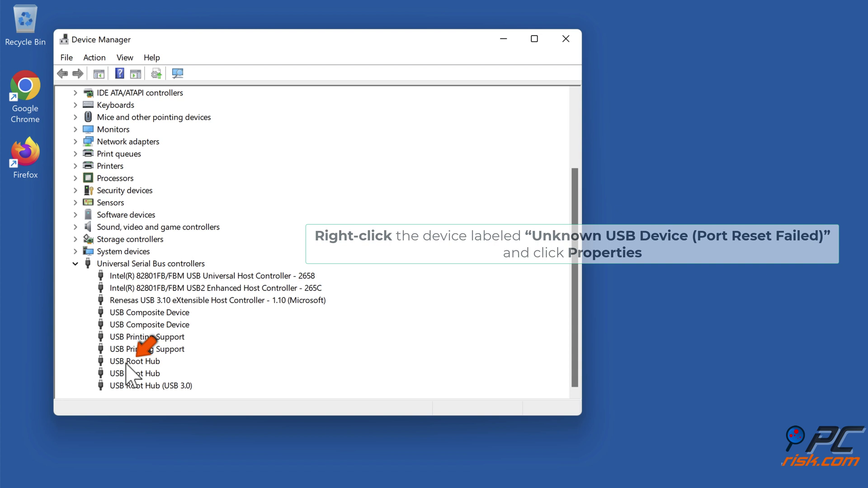
# Turn off 'allow the computer to turn off this device to save power' in USB Root Hub's Power Management
pyautogui.click(140, 362)
pyautogui.rightClick(140, 363)
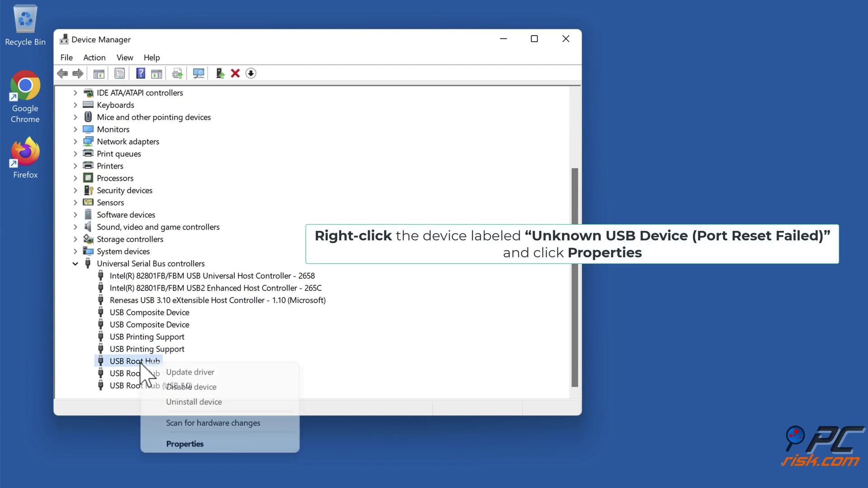
pyautogui.click(186, 445)
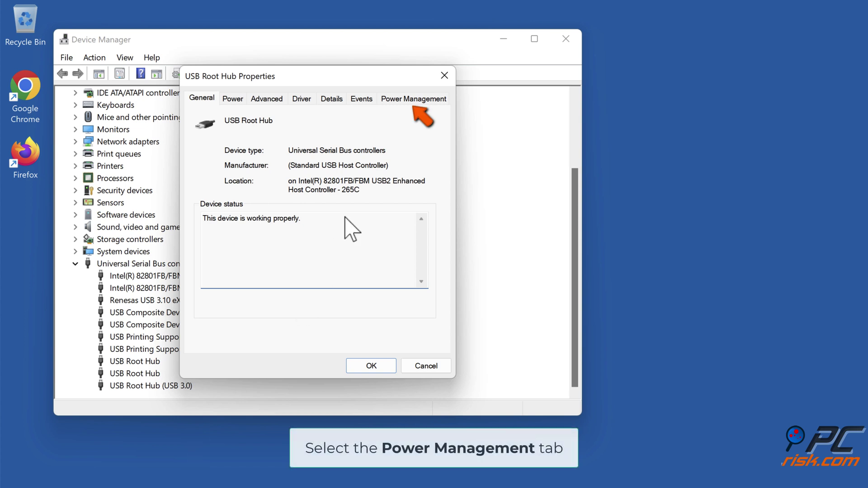
pyautogui.click(409, 102)
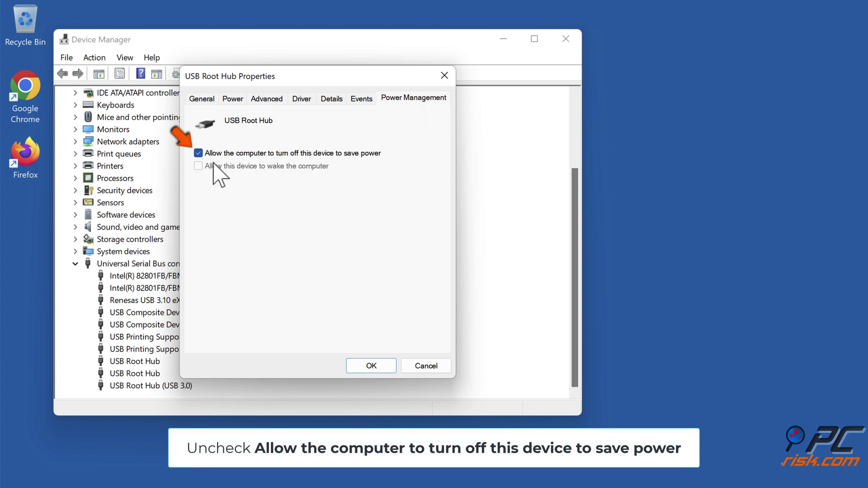
pyautogui.click(201, 157)
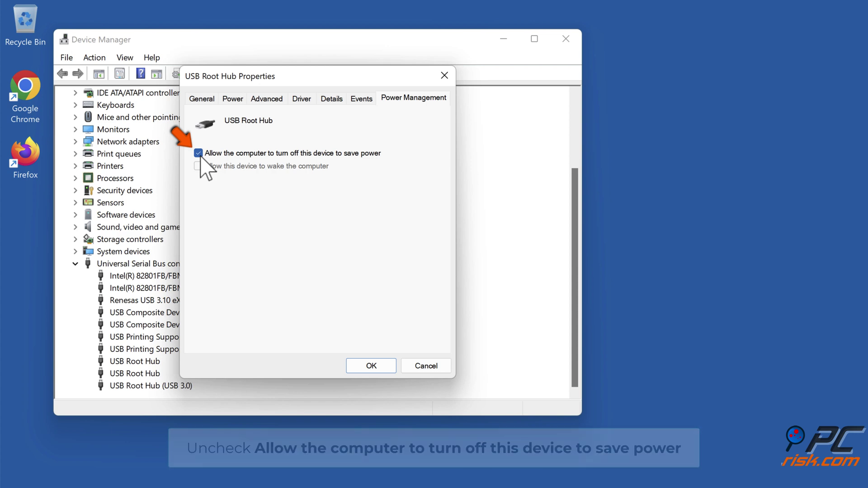
pyautogui.click(372, 367)
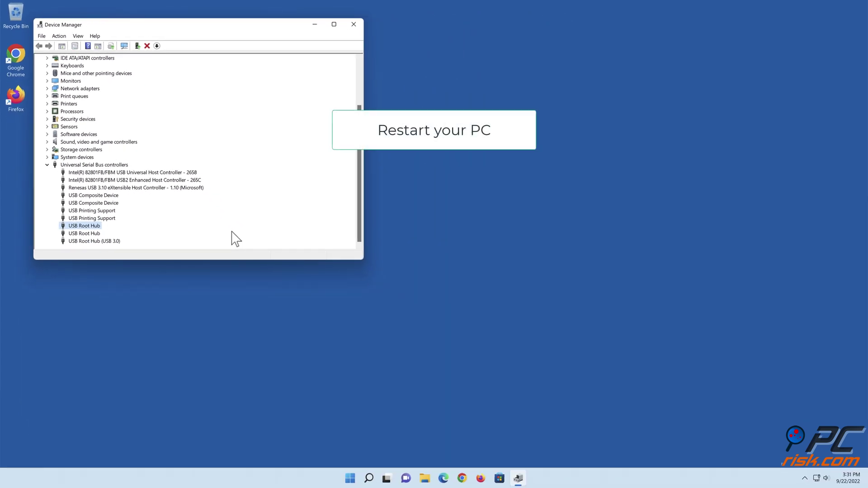
# Close Device Manager and reboot the PC from the Start menu power options
pyautogui.click(353, 24)
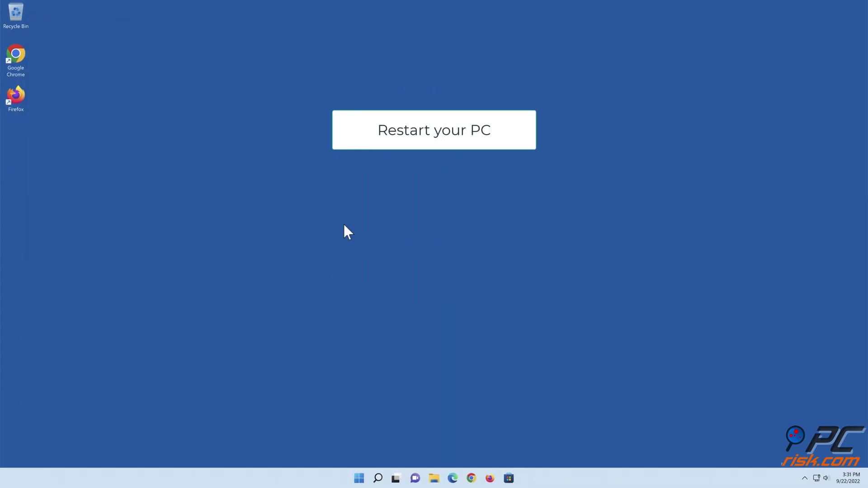
pyautogui.click(361, 480)
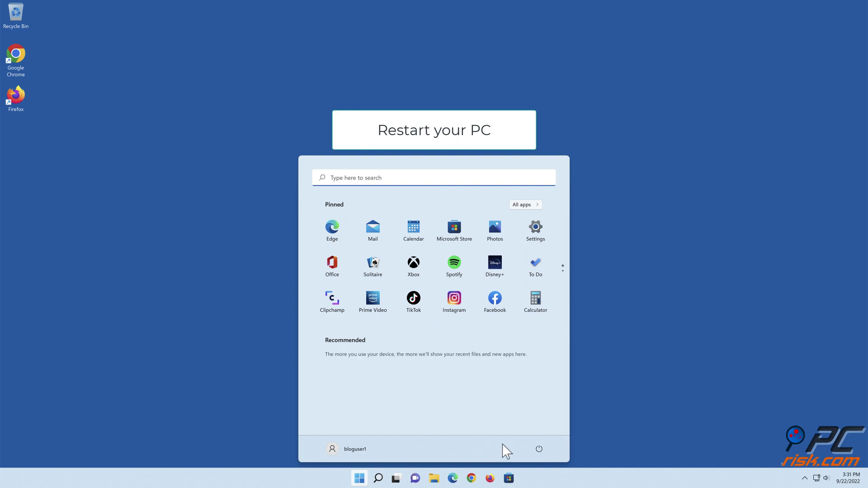
pyautogui.click(540, 450)
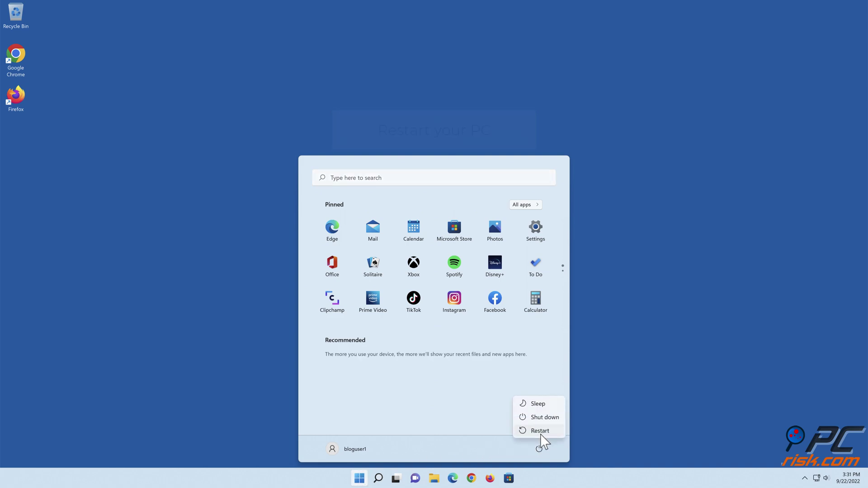
pyautogui.click(542, 434)
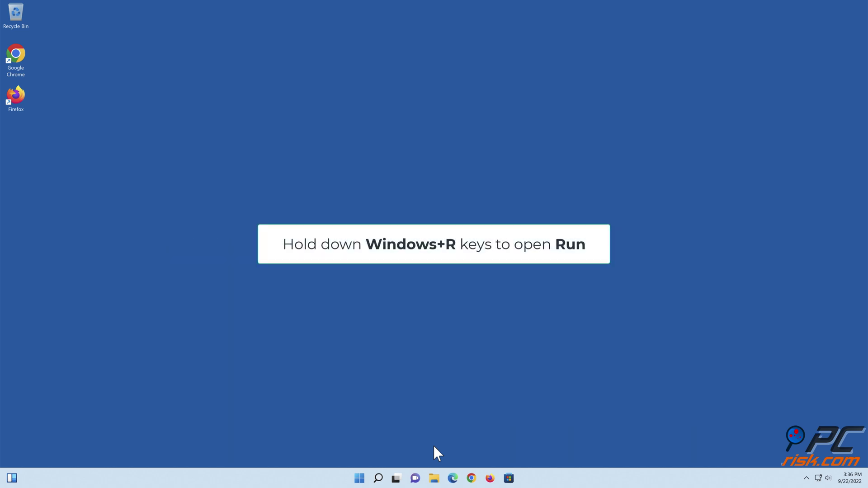
# Run powercfg.cpl from the Run dialog to open Power Options
pyautogui.press('super+r')
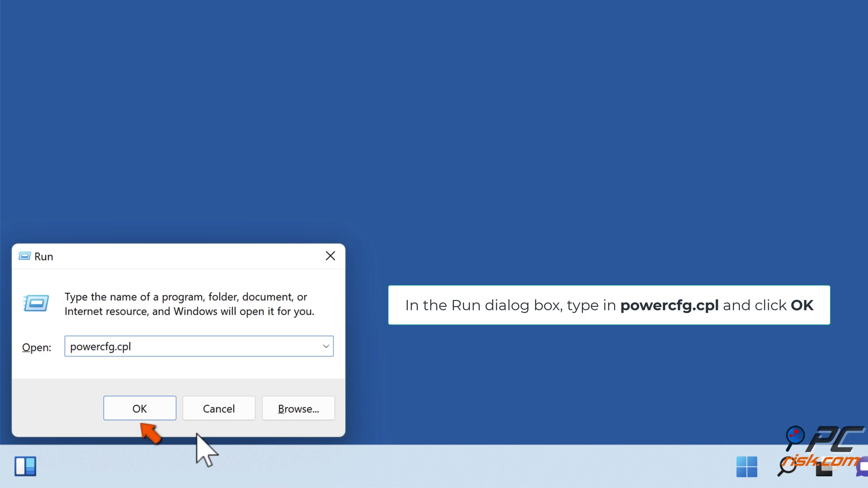
pyautogui.click(140, 414)
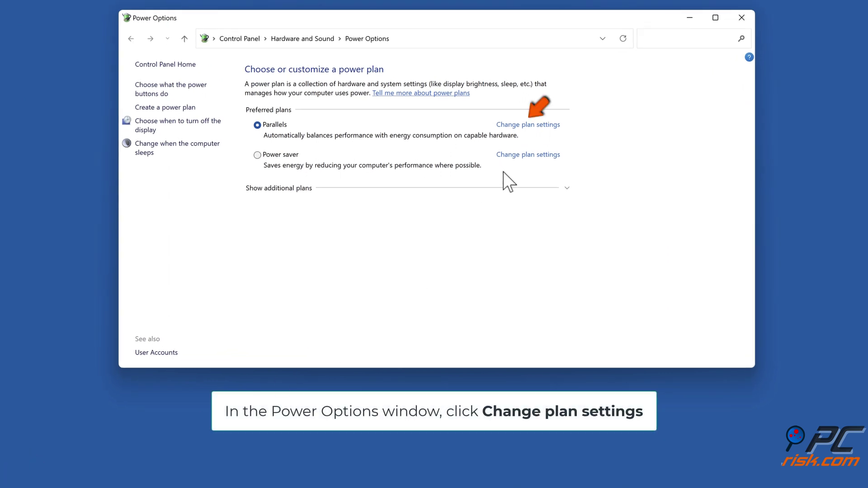
# Set USB selective suspend to Disabled in the Parallels plan's advanced settings and close it
pyautogui.click(524, 126)
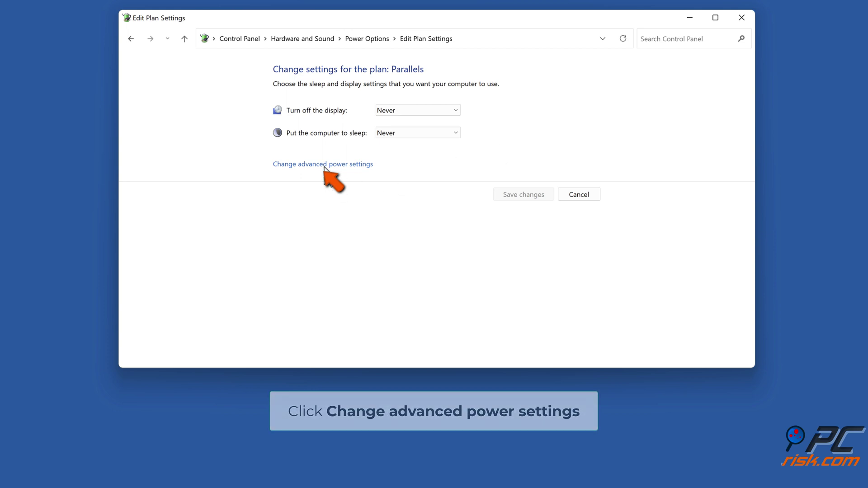
pyautogui.click(323, 166)
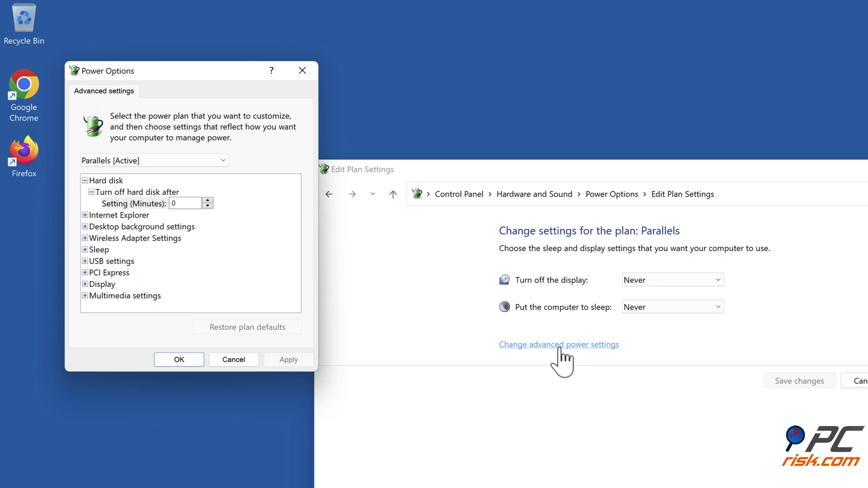
pyautogui.click(86, 262)
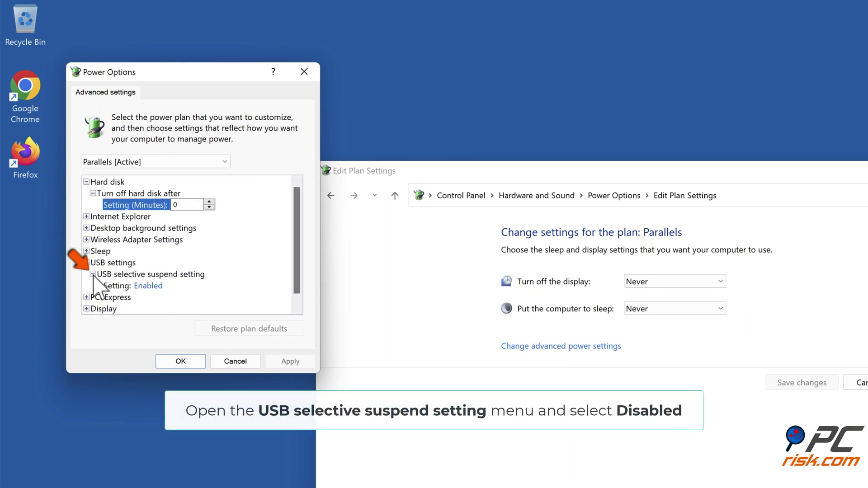
pyautogui.click(156, 288)
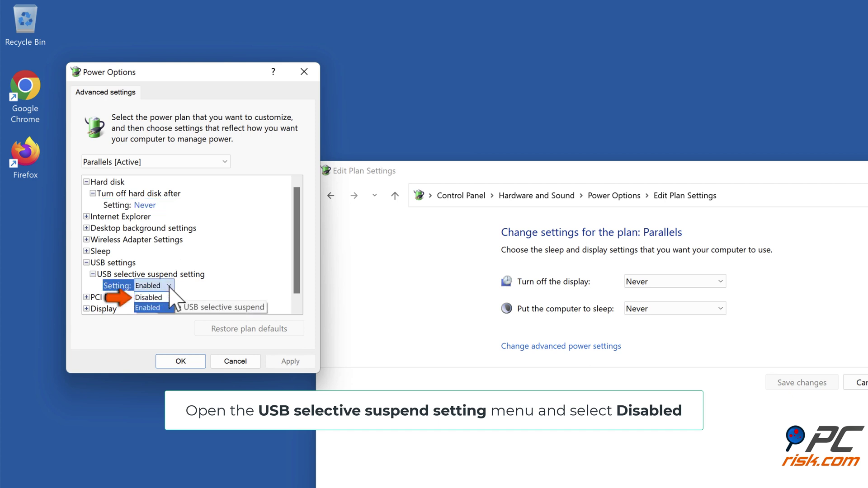
pyautogui.click(154, 297)
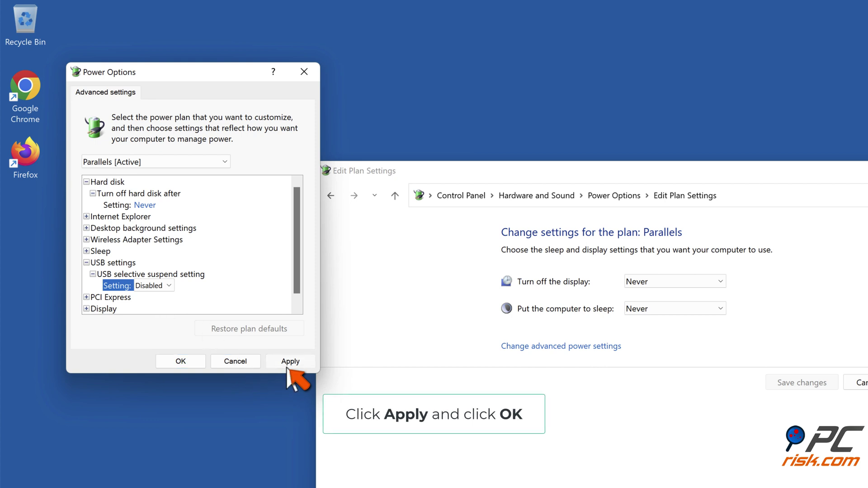
pyautogui.click(192, 361)
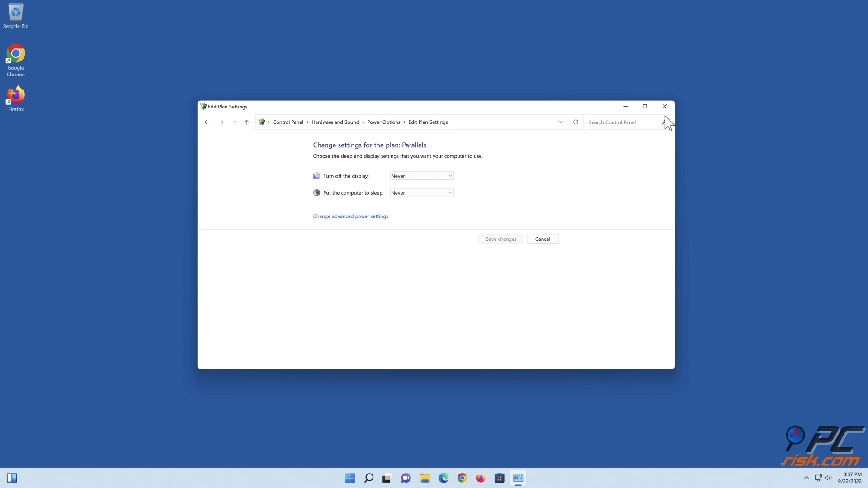
pyautogui.click(664, 106)
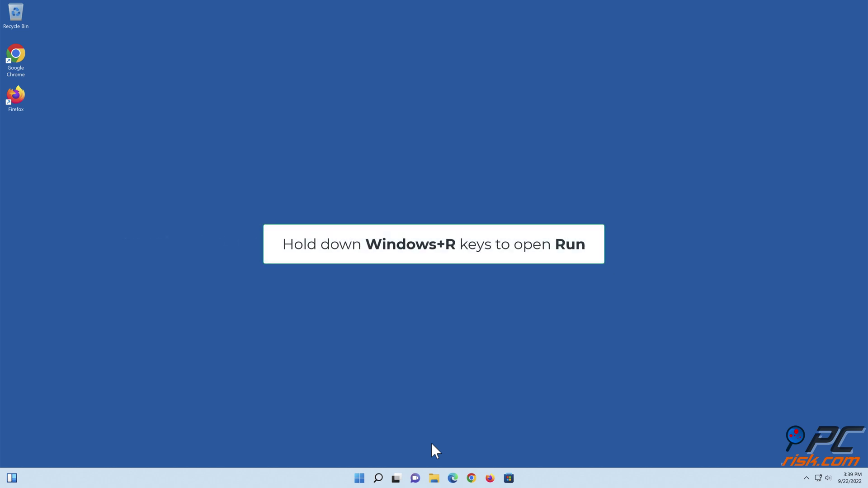
# Launch the Hardware and Devices troubleshooter by running msdt.exe -id devicediagnostic
pyautogui.press('super+r')
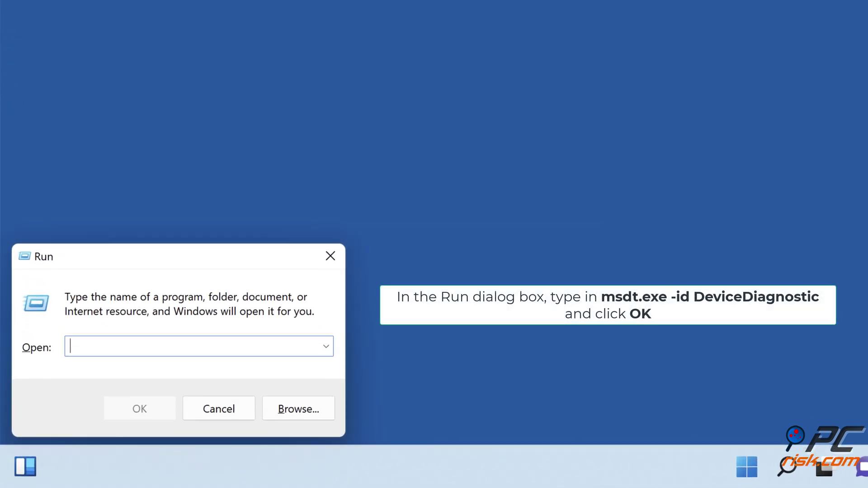
pyautogui.write('msdt.exe -id devicediagnostic')
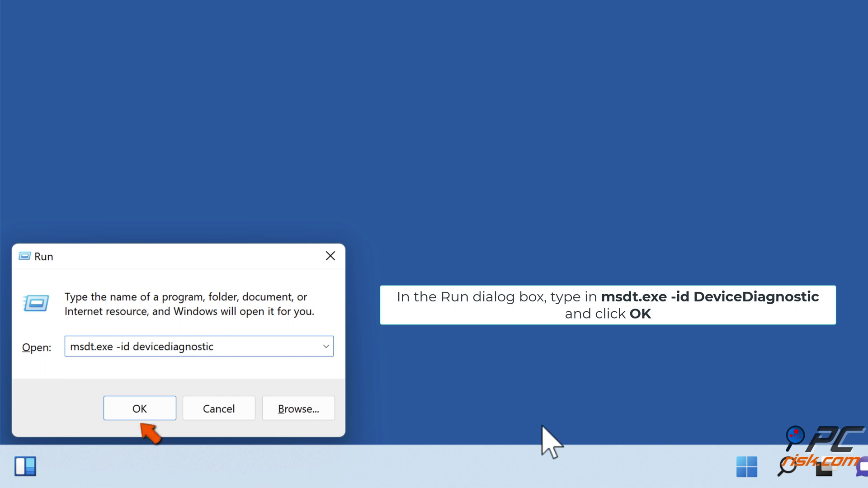
pyautogui.click(145, 412)
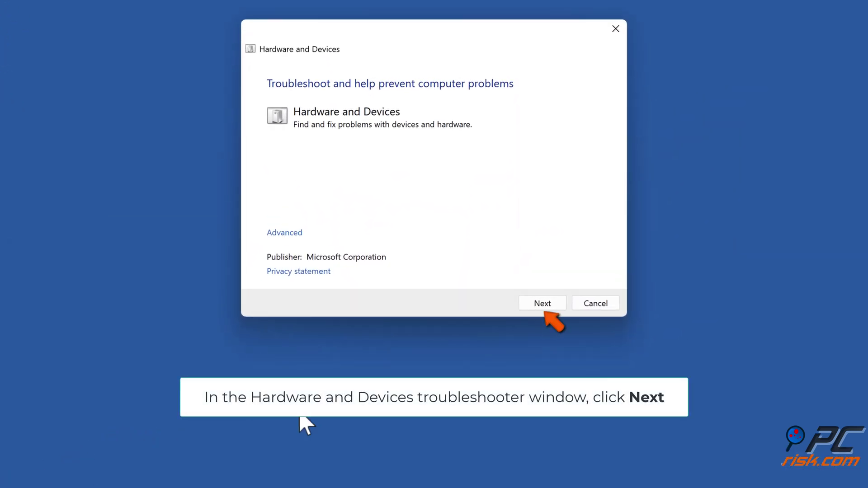
# Apply the troubleshooter's fix, enable automatic checking for newest drivers, and close it
pyautogui.click(542, 304)
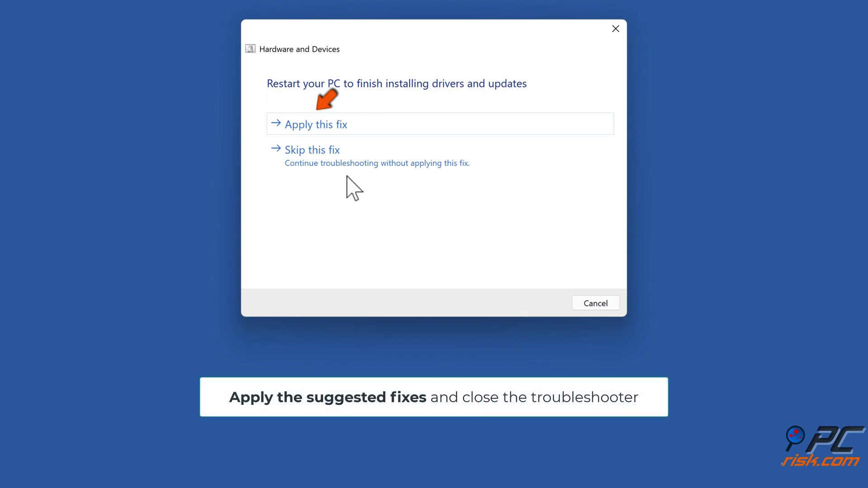
pyautogui.click(331, 130)
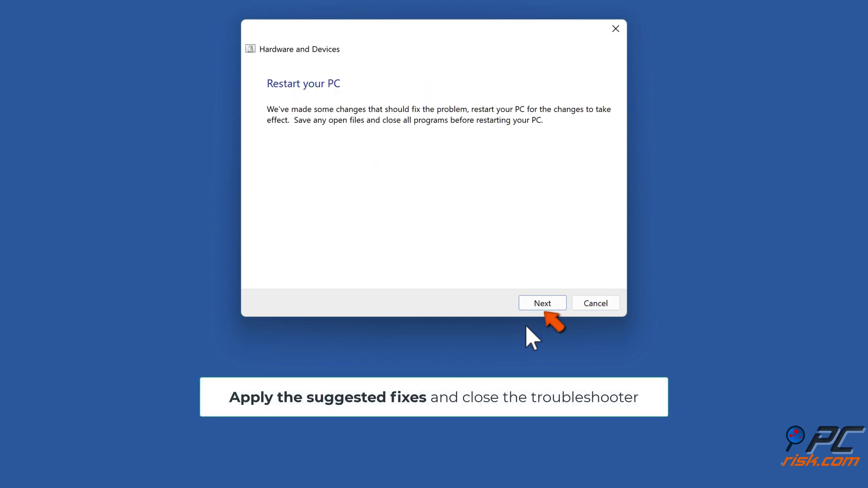
pyautogui.click(542, 307)
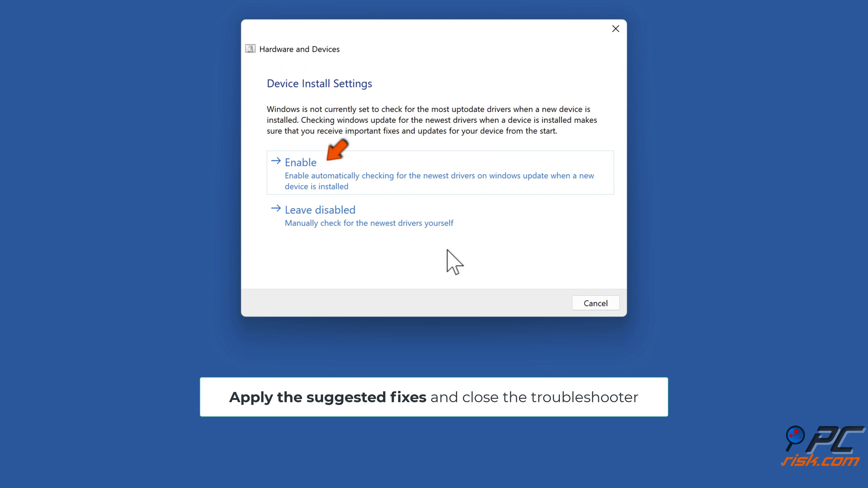
pyautogui.click(393, 192)
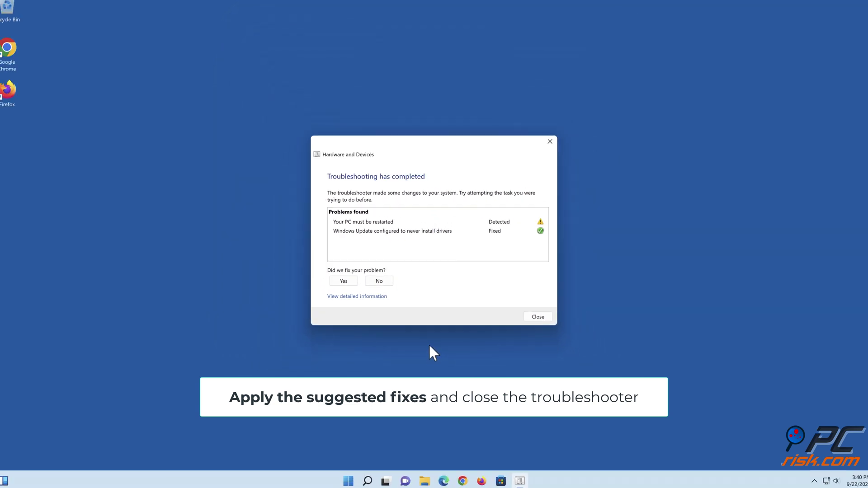
pyautogui.click(536, 317)
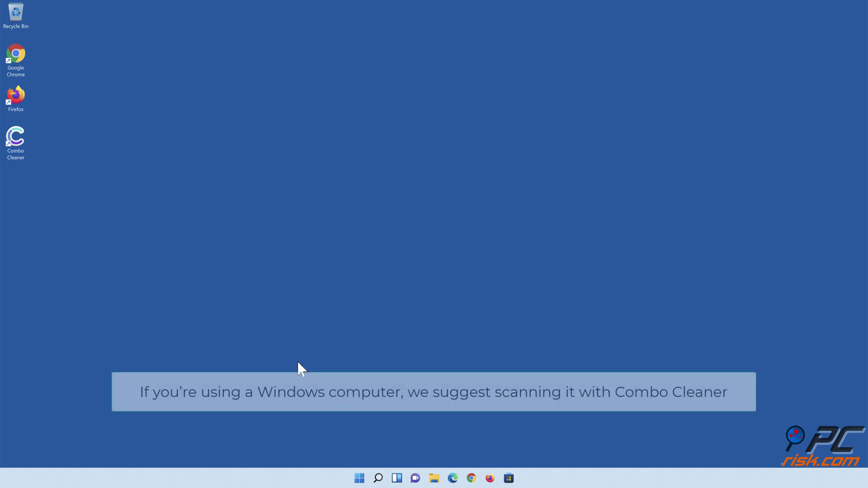
# Launch Combo Cleaner, run a quick scan and quarantine all 323 detected threats
pyautogui.doubleClick(22, 153)
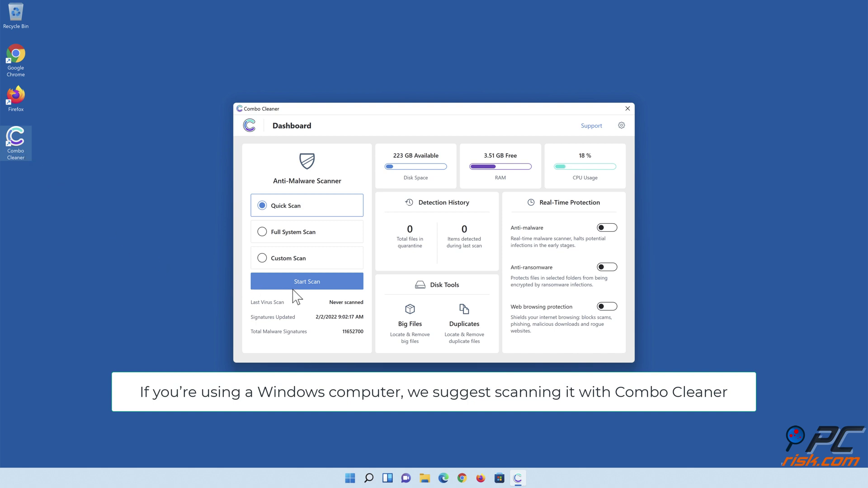
pyautogui.click(307, 283)
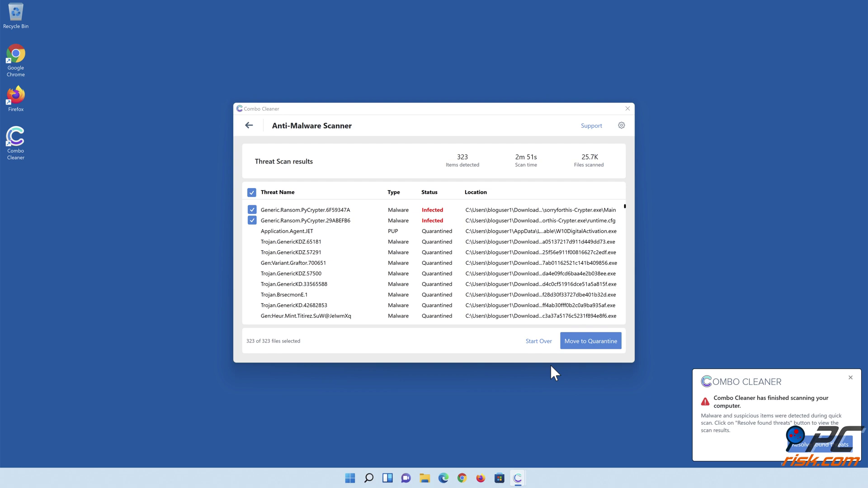
pyautogui.click(590, 349)
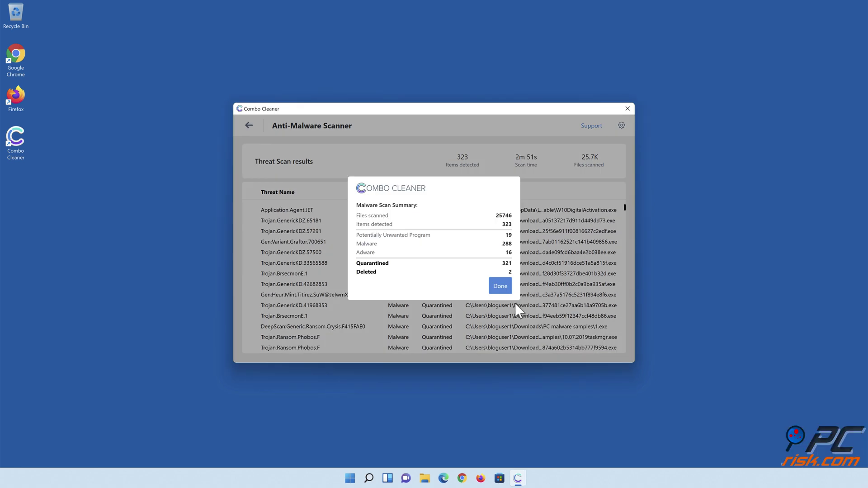
pyautogui.click(499, 291)
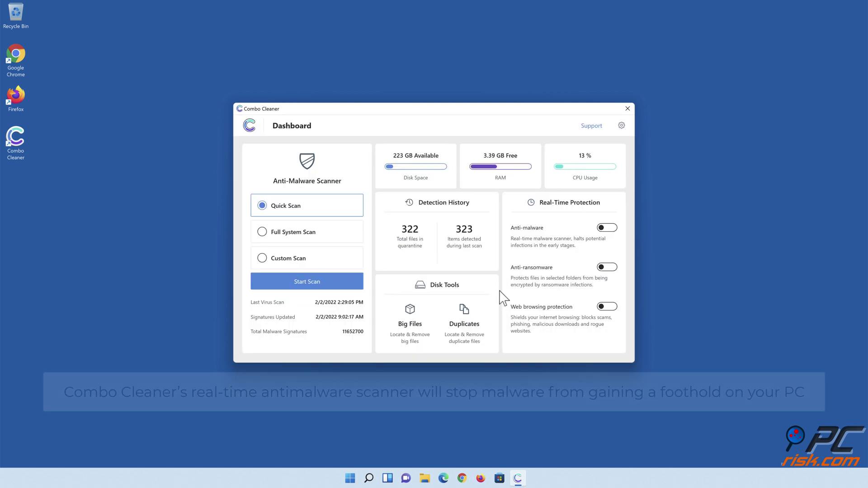
# Enable anti-malware and anti-ransomware protection and add Libraries > Documents as a protected folder
pyautogui.click(606, 231)
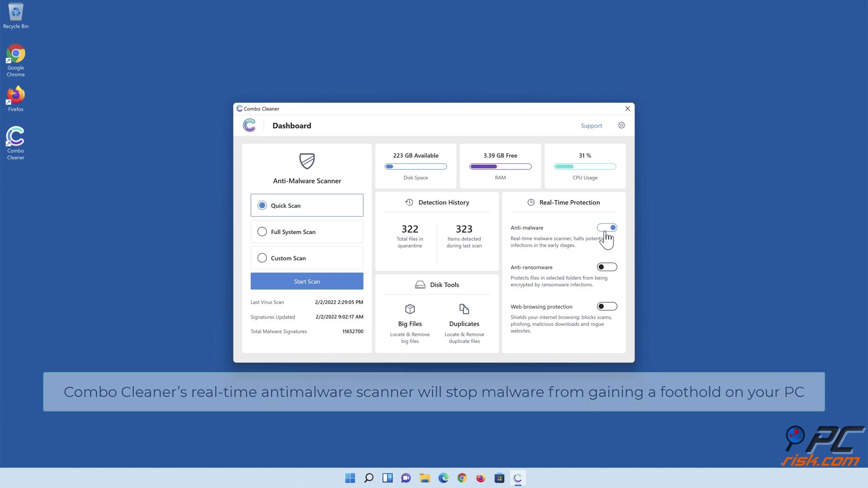
pyautogui.click(607, 268)
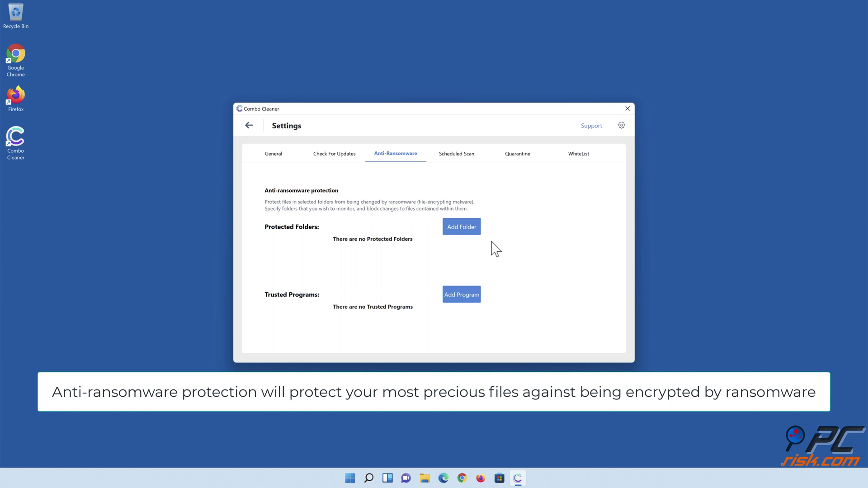
pyautogui.click(464, 231)
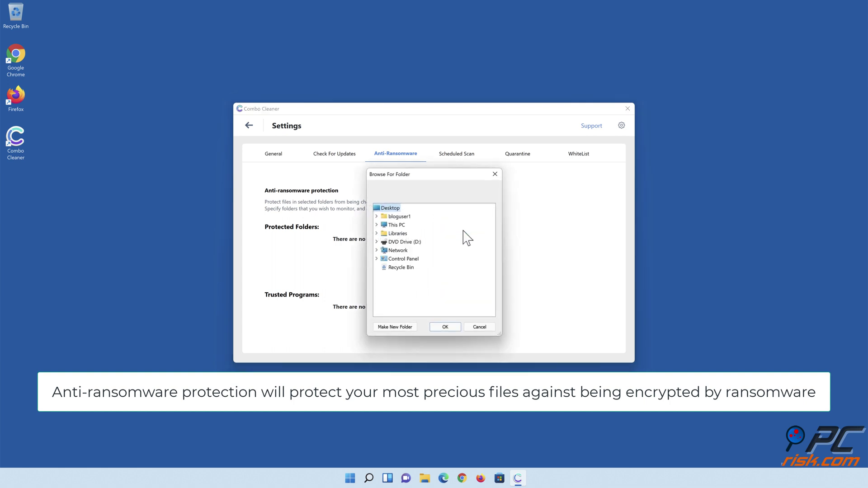
pyautogui.click(377, 233)
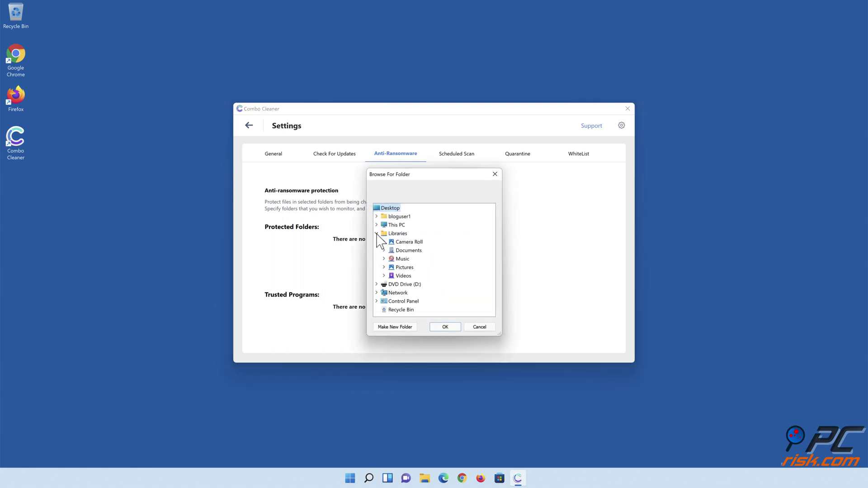
pyautogui.click(384, 250)
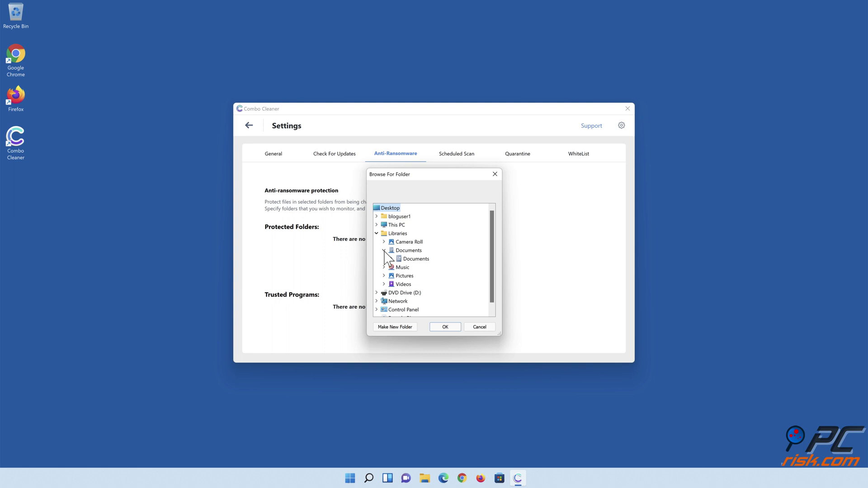
pyautogui.click(413, 261)
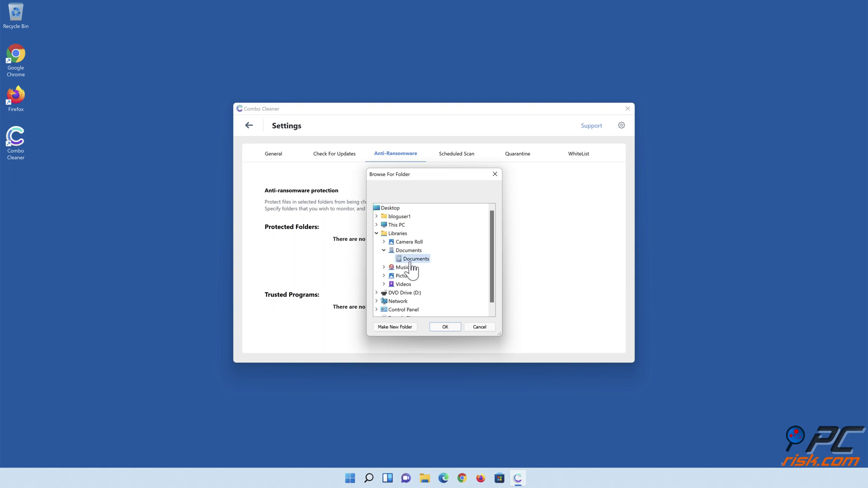
pyautogui.click(445, 328)
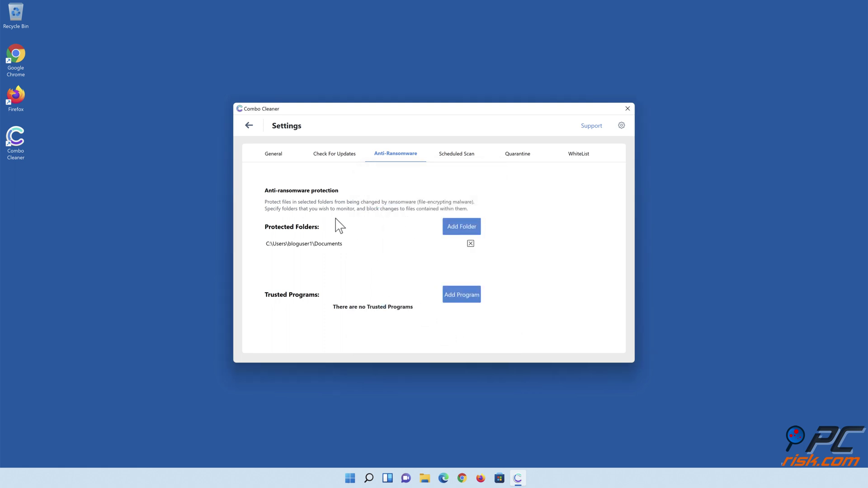
# Go back to the Combo Cleaner Dashboard
pyautogui.click(251, 128)
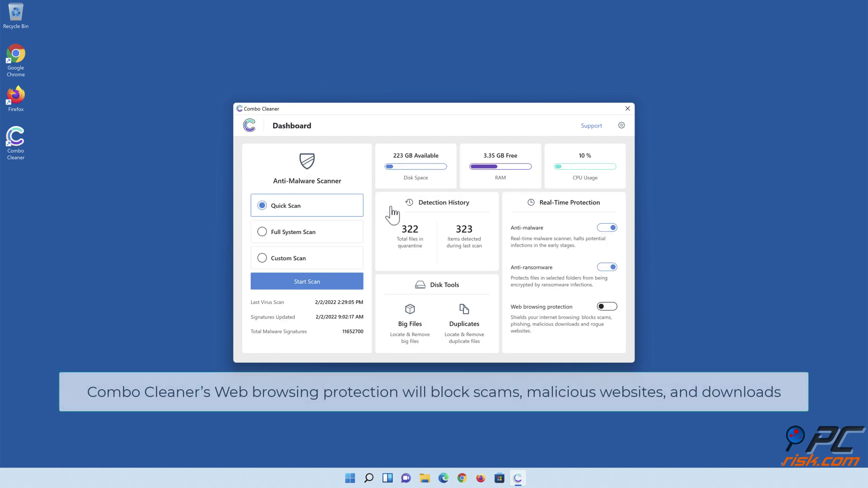